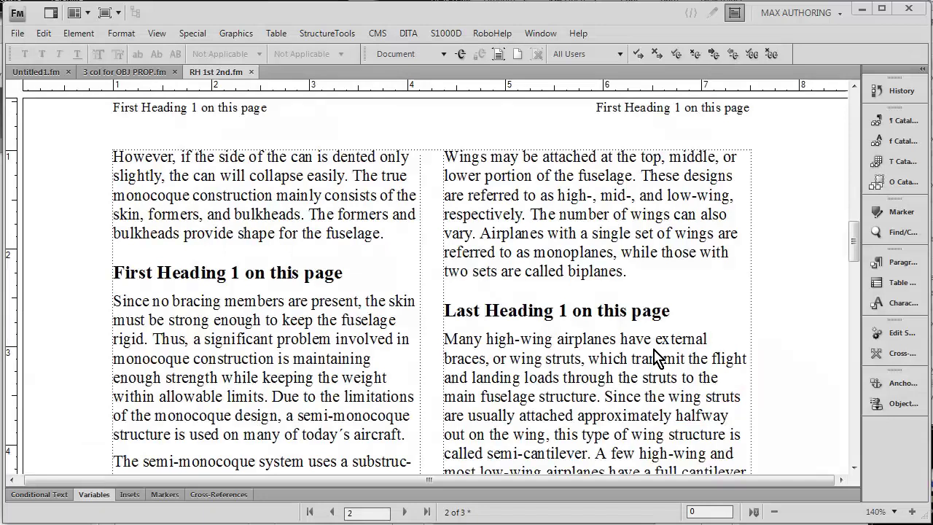
# Step: Check the paragraph format of the first heading on page 2 and compare its text with both running headers
pyautogui.tripleClick(306, 279)
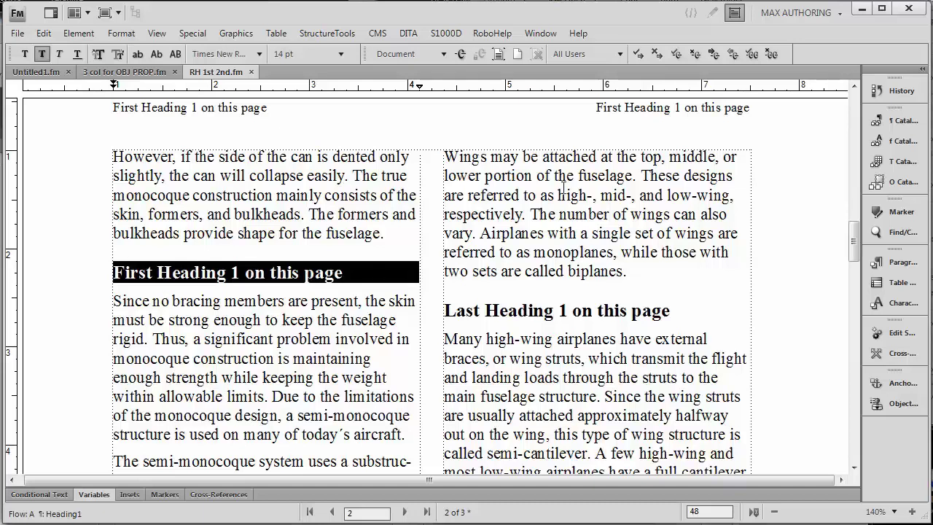
pyautogui.click(886, 122)
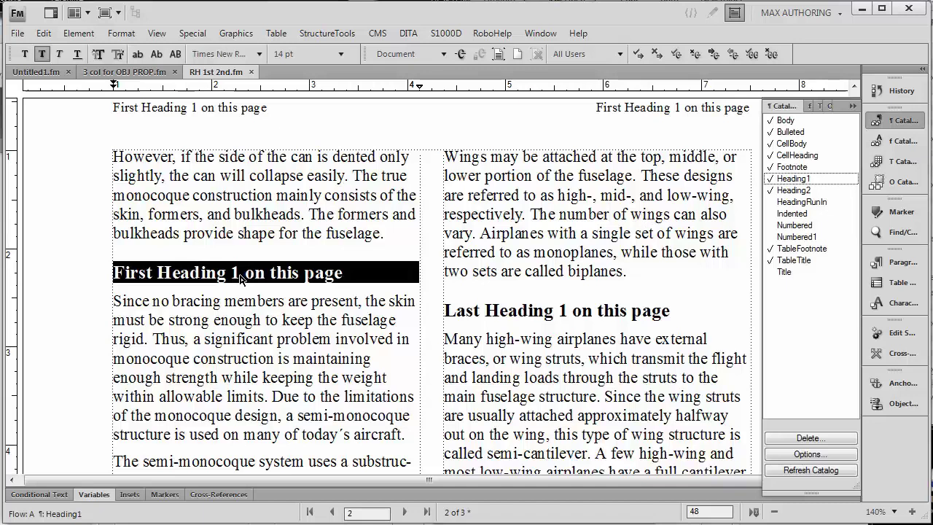
pyautogui.moveTo(102, 117); pyautogui.dragTo(285, 103)
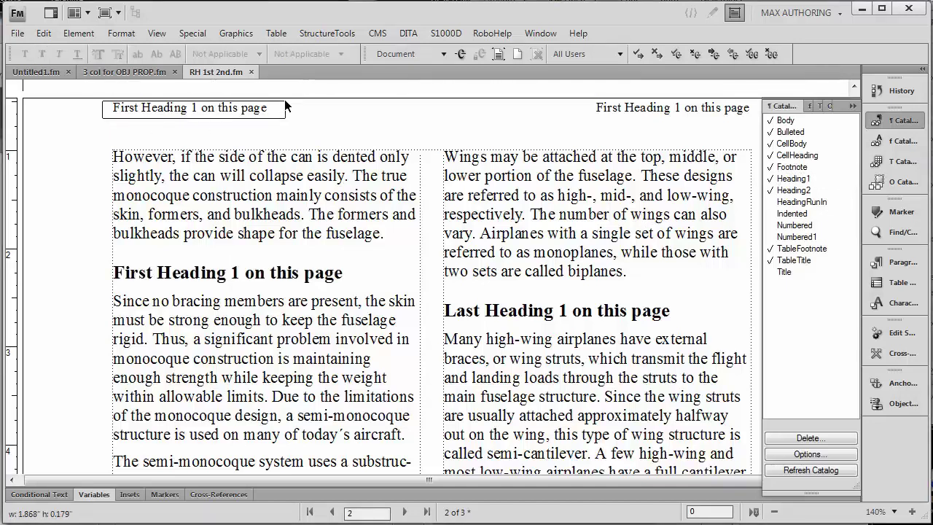
pyautogui.tripleClick(198, 277)
pyautogui.click(240, 137)
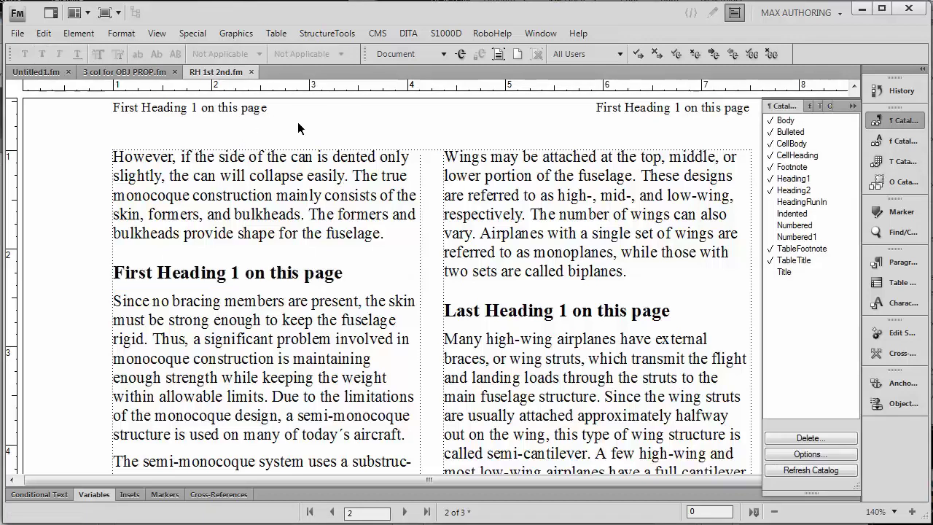
pyautogui.moveTo(298, 124); pyautogui.dragTo(105, 103)
pyautogui.moveTo(585, 119); pyautogui.dragTo(758, 106)
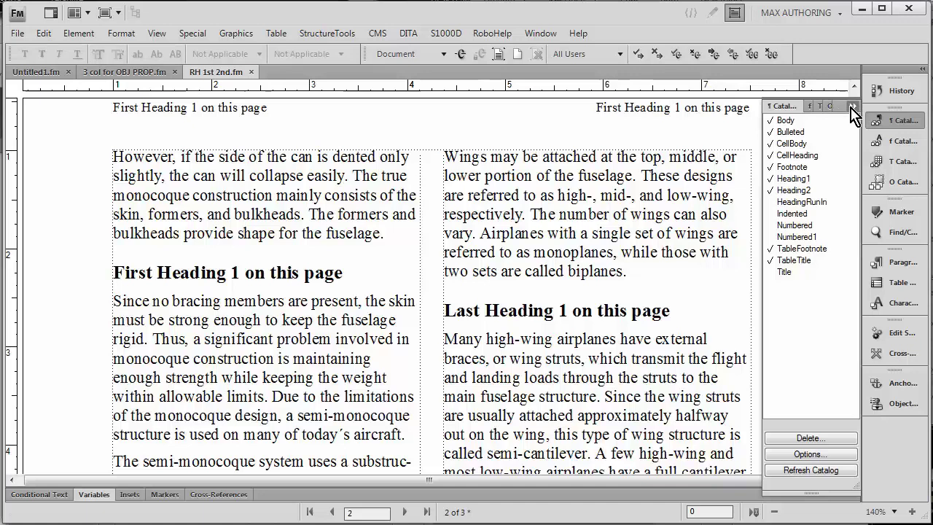
pyautogui.click(853, 108)
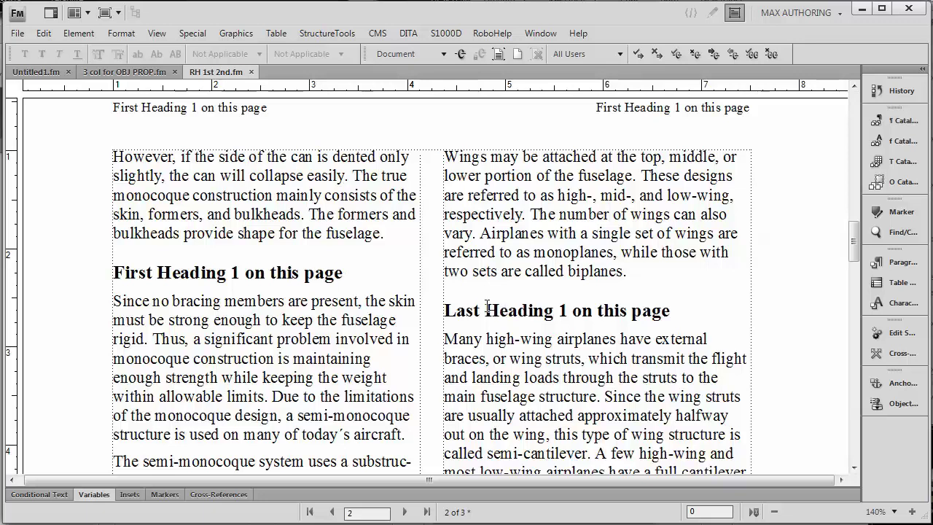
# Step: Change the word "Heading" in the first Heading1 paragraph on page 2 to uppercase and check both running headers
pyautogui.doubleClick(194, 273)
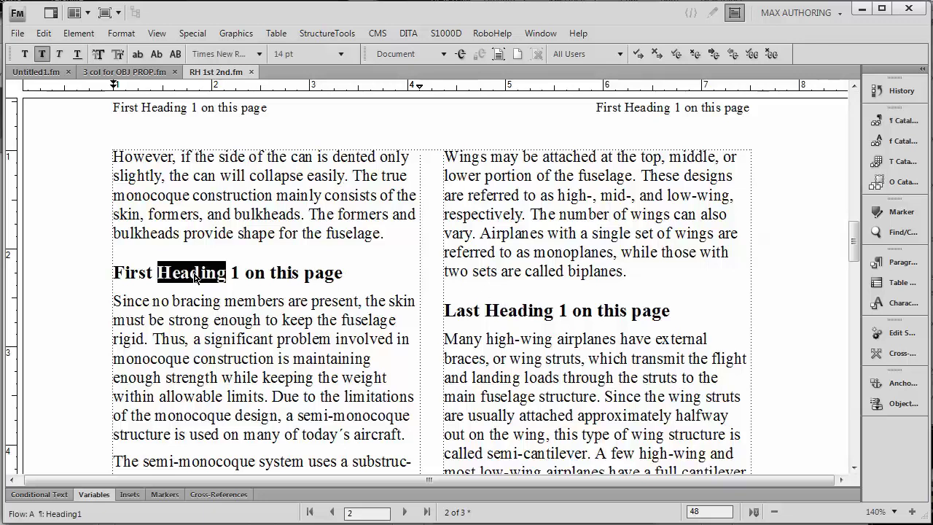
pyautogui.press('Escape')
pyautogui.press('c')
pyautogui.press('u')
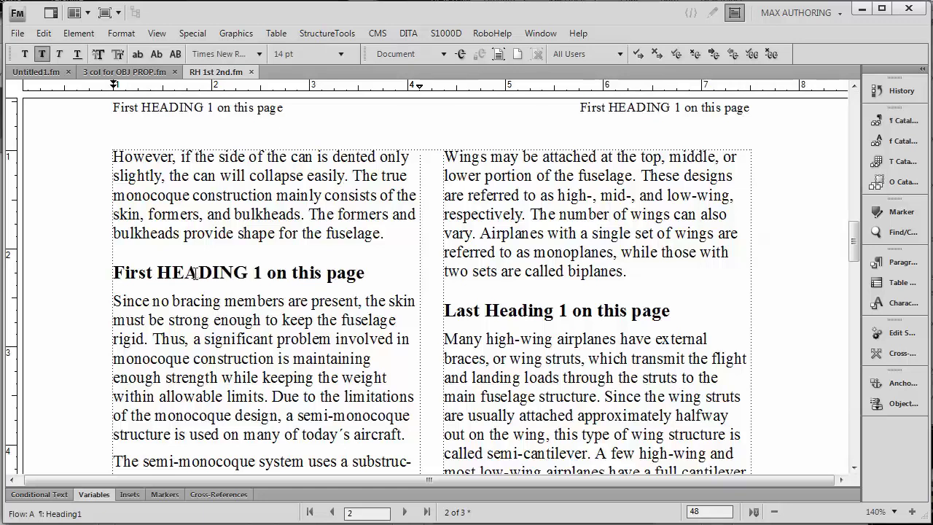
pyautogui.moveTo(219, 130); pyautogui.dragTo(140, 101)
pyautogui.moveTo(678, 125); pyautogui.dragTo(603, 100)
# Step: Examine the master page's header variables, return to the body pages, and compare the page 2 headers with its first and last headings
pyautogui.click(159, 34)
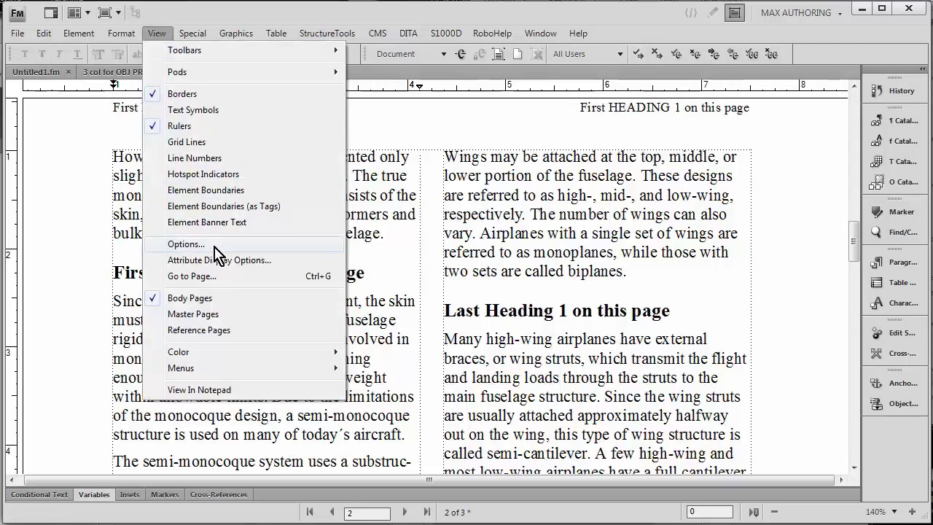
pyautogui.click(191, 314)
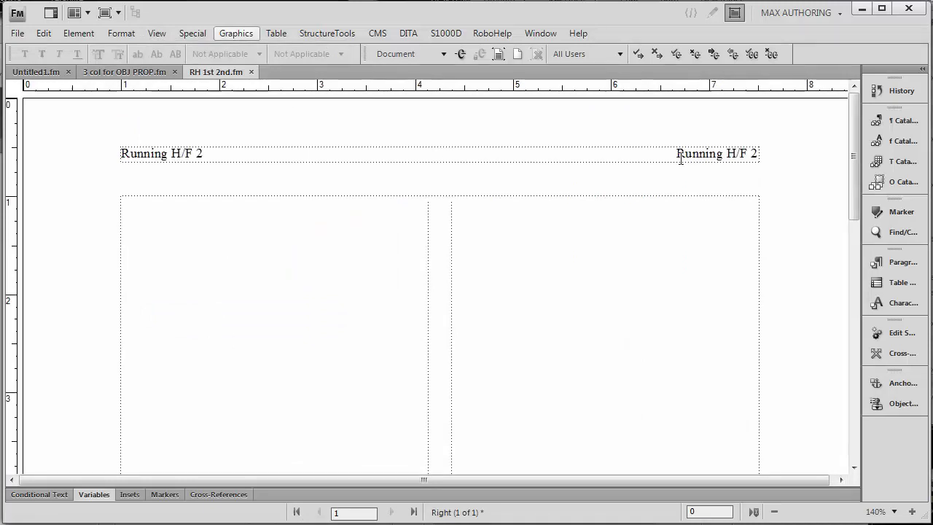
pyautogui.click(159, 33)
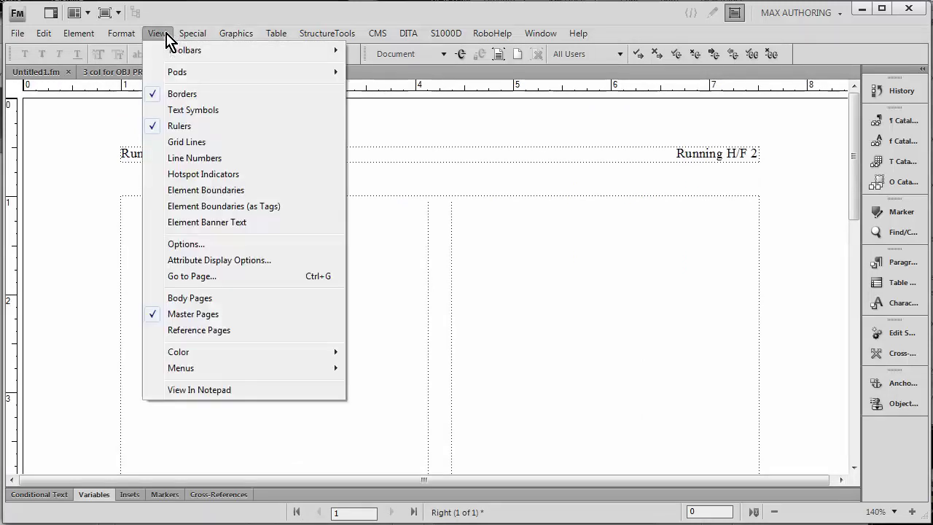
pyautogui.click(221, 299)
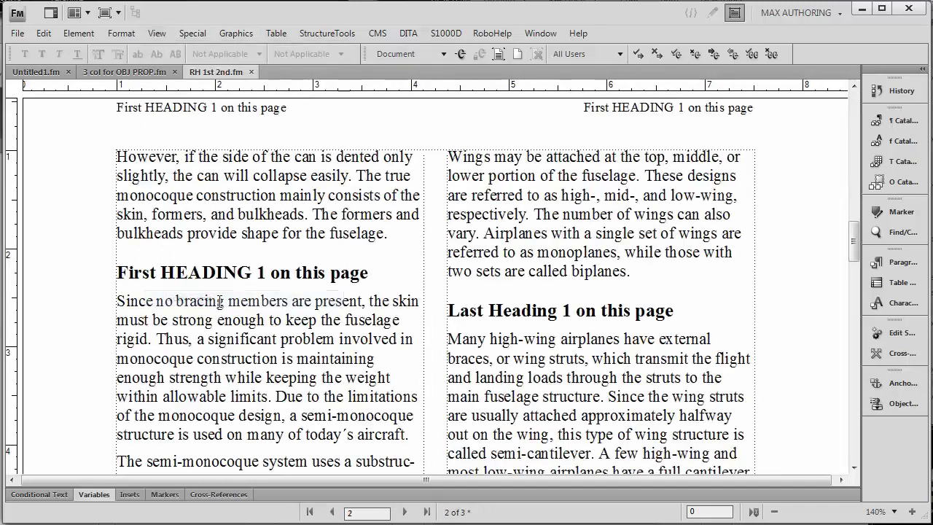
pyautogui.moveTo(92, 259); pyautogui.dragTo(182, 306)
pyautogui.moveTo(102, 126); pyautogui.dragTo(167, 100)
pyautogui.moveTo(772, 299); pyautogui.dragTo(440, 331)
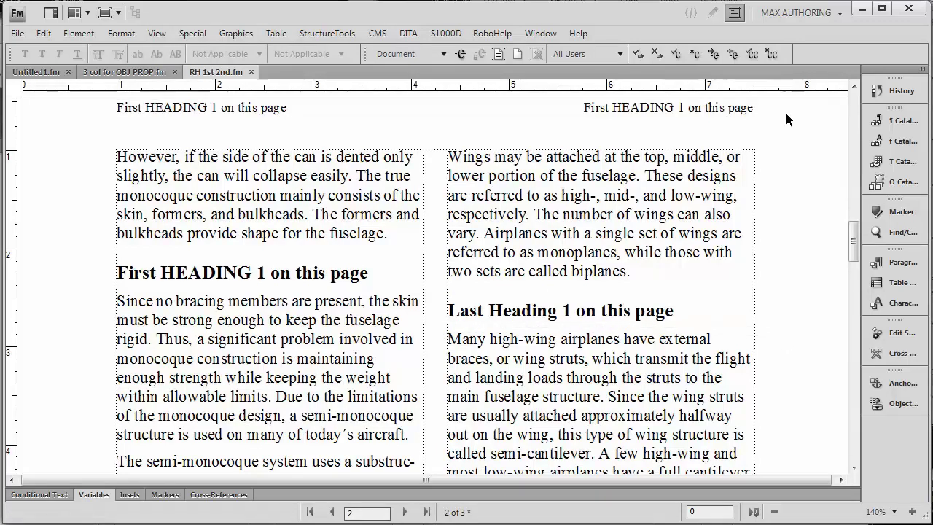
pyautogui.moveTo(768, 118); pyautogui.dragTo(572, 105)
# Step: Display the master page at 150% zoom and inspect the two Running H/F 2 variables in its header
pyautogui.click(157, 33)
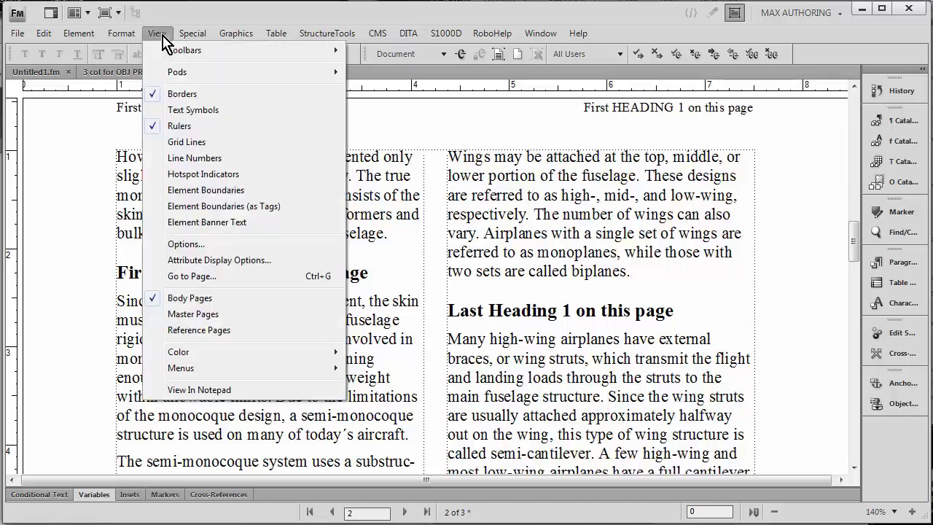
pyautogui.click(215, 314)
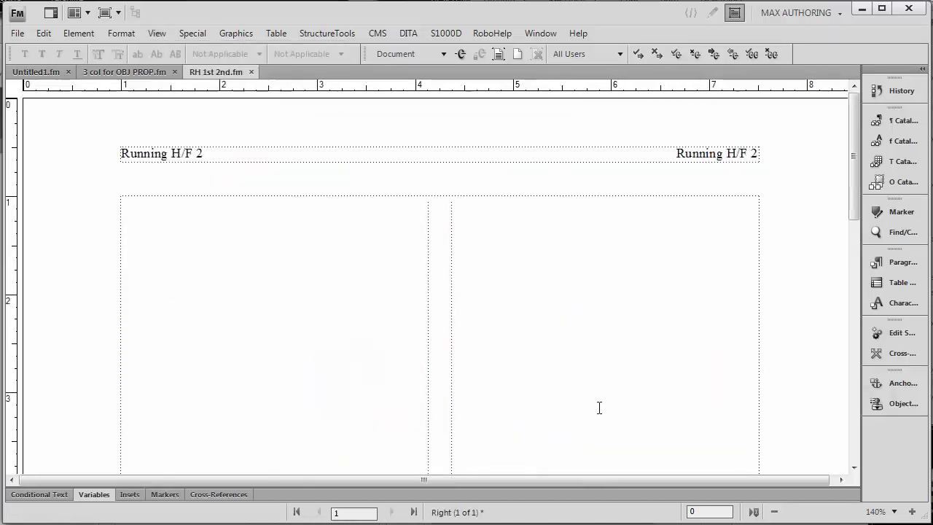
pyautogui.click(911, 512)
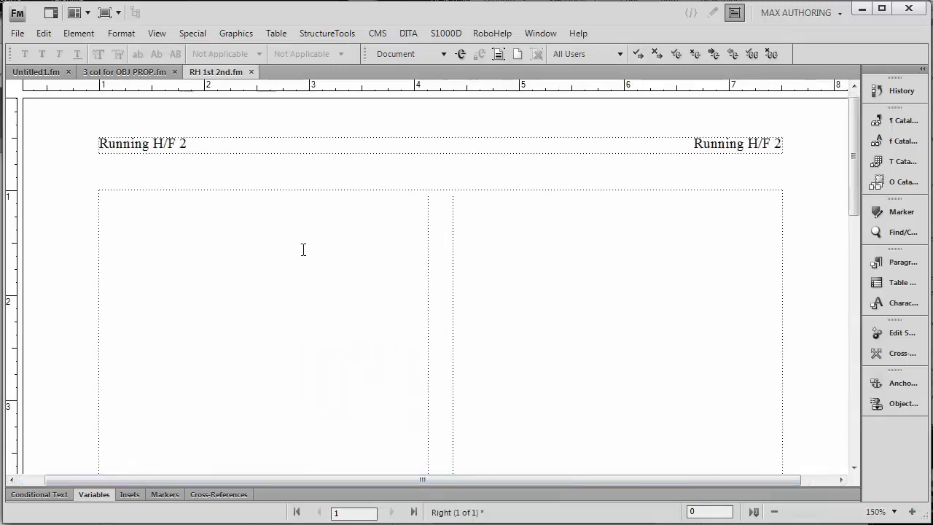
pyautogui.click(142, 143)
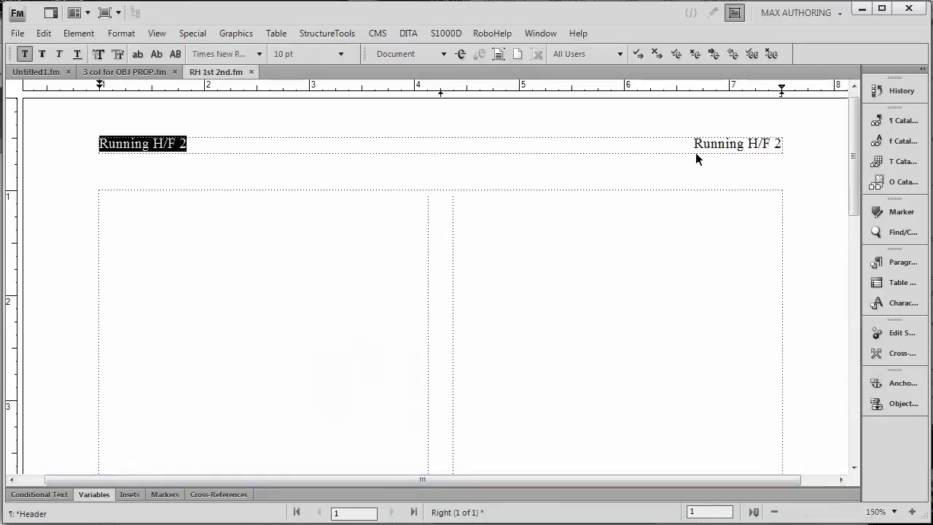
pyautogui.click(739, 143)
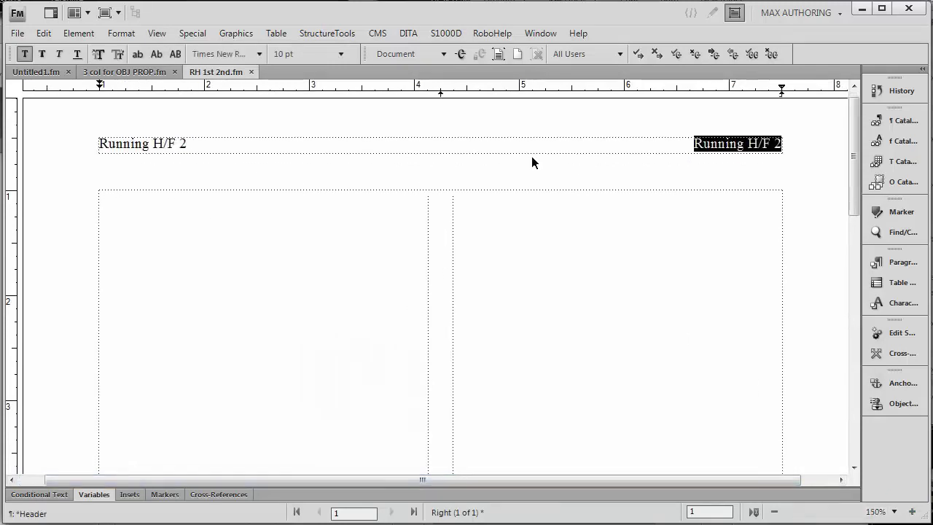
# Step: Open the definition of the Running H/F 2 system variable and copy its <$paratext[Heading1]> text
pyautogui.doubleClick(155, 142)
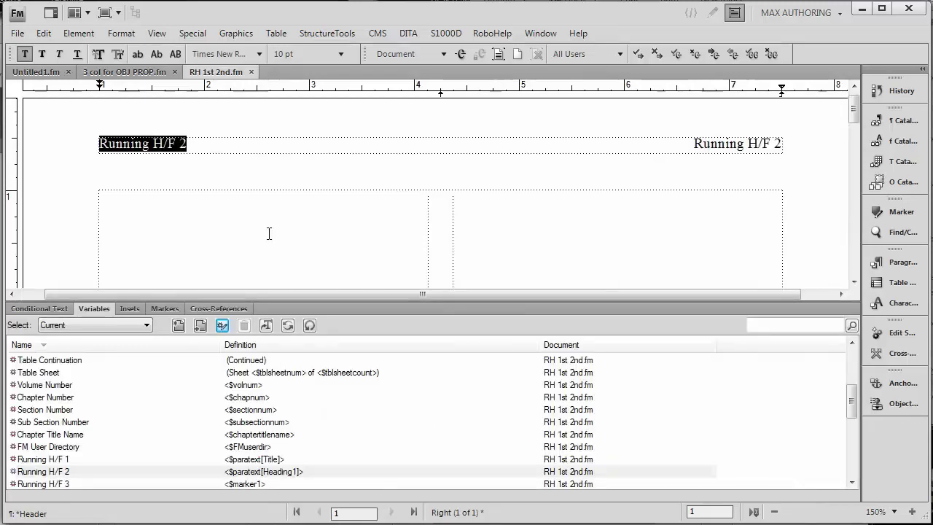
pyautogui.click(264, 472)
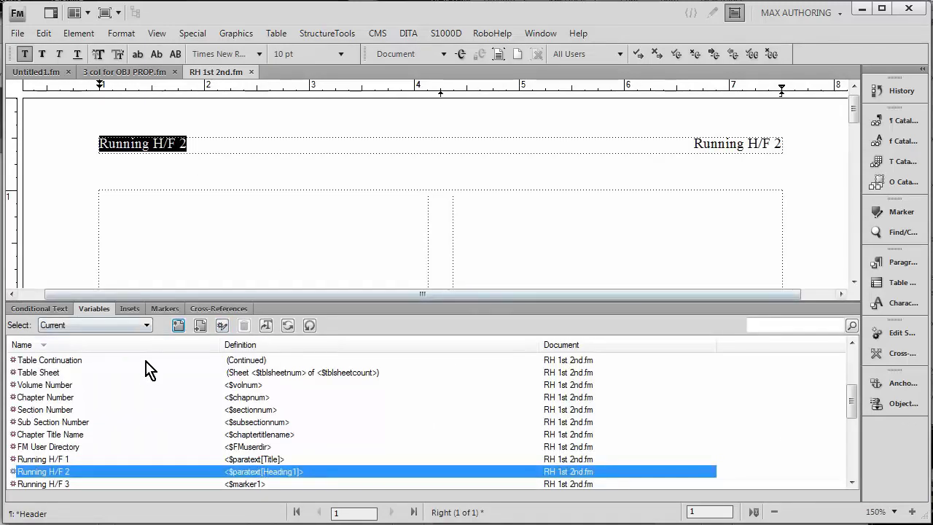
pyautogui.click(222, 328)
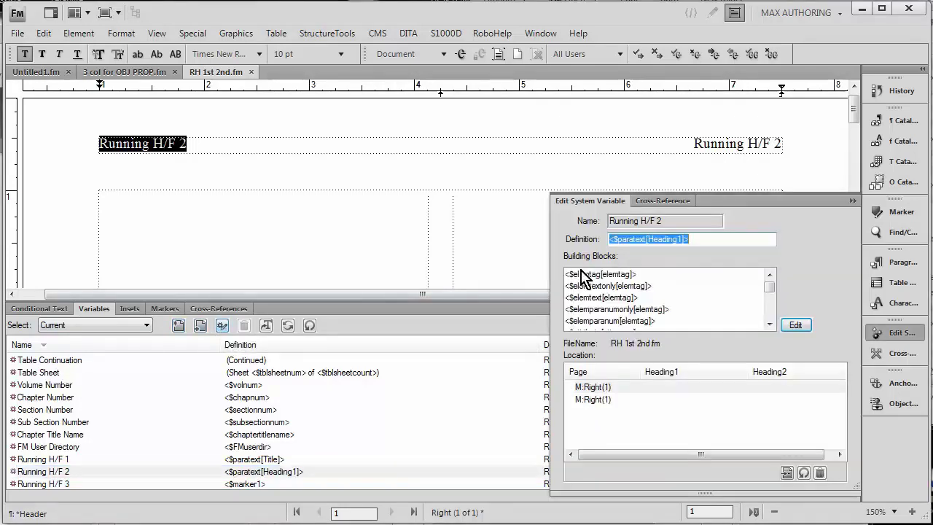
pyautogui.click(703, 240)
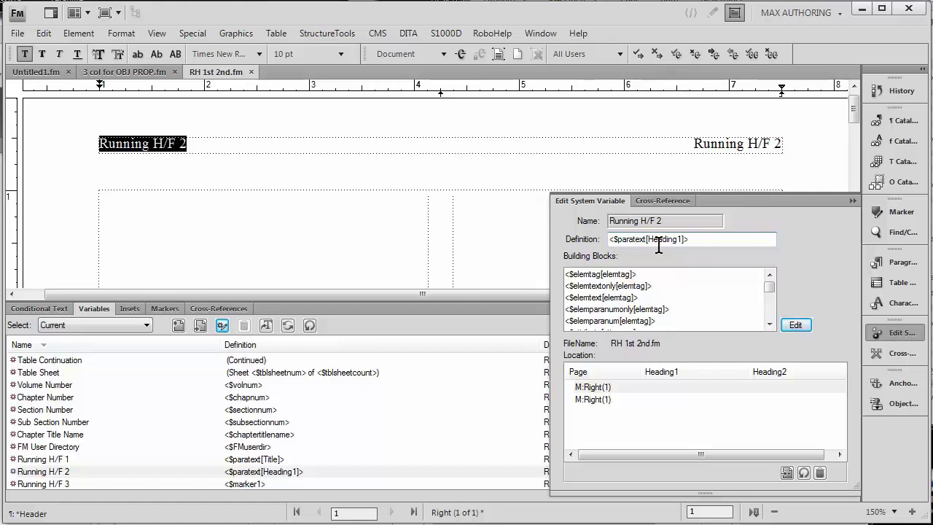
pyautogui.moveTo(652, 240); pyautogui.dragTo(742, 241)
pyautogui.click(728, 241)
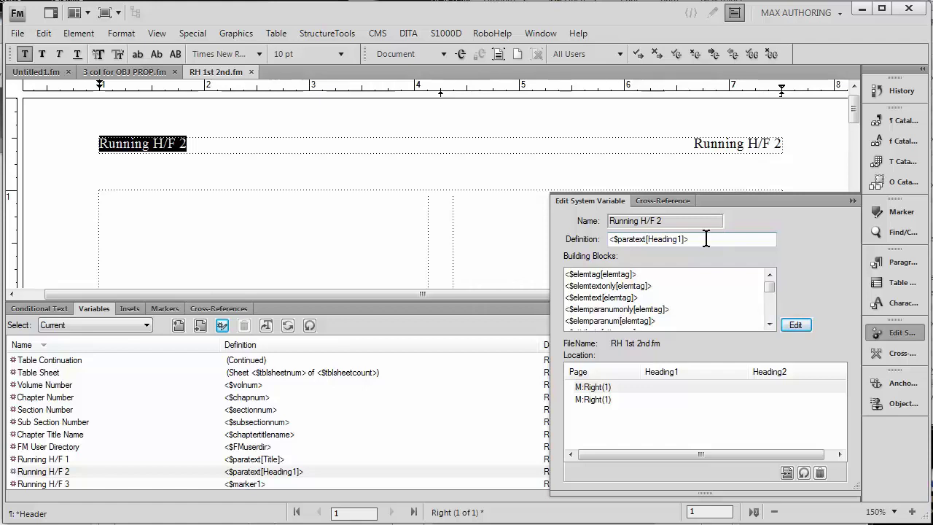
pyautogui.moveTo(706, 239); pyautogui.dragTo(603, 238)
pyautogui.hotkey('ctrl', 'c')
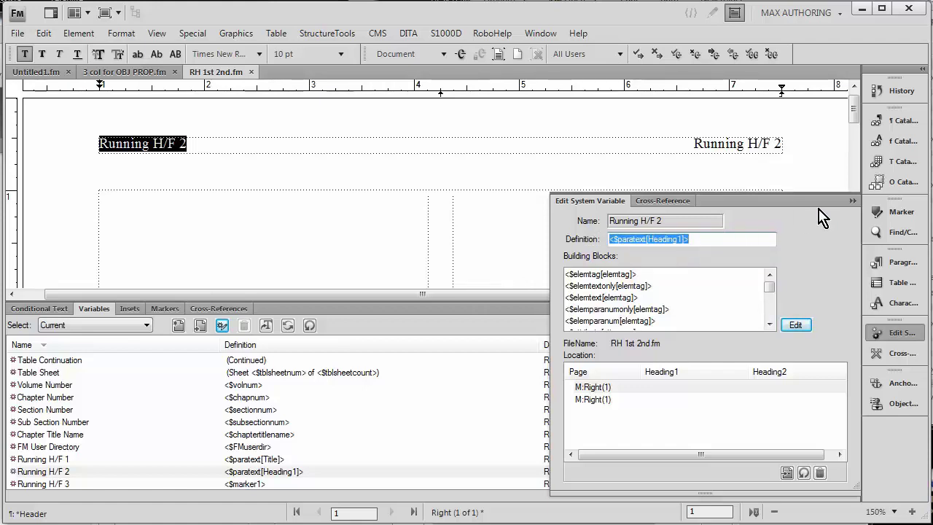
pyautogui.click(853, 202)
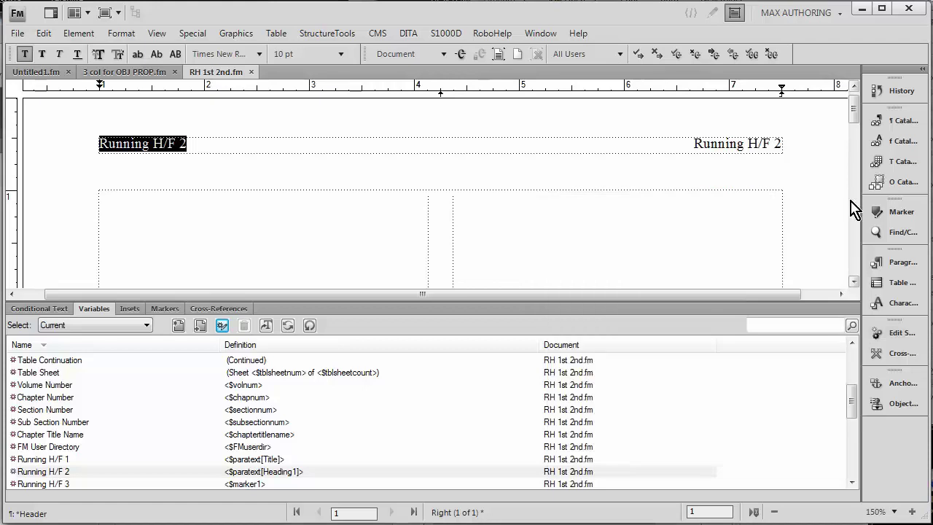
# Step: Replace the right-aligned Running H/F 2 variable in the master page header with Running H/F 1
pyautogui.click(755, 145)
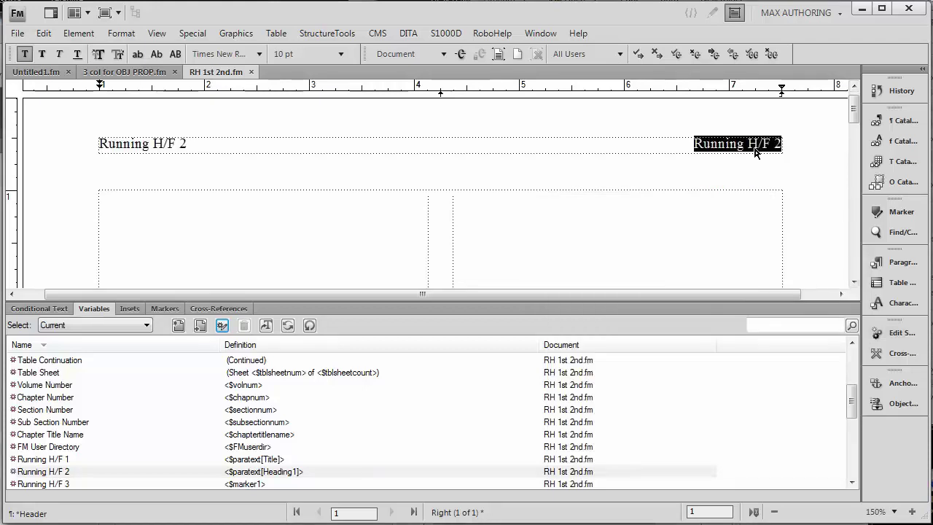
pyautogui.click(235, 459)
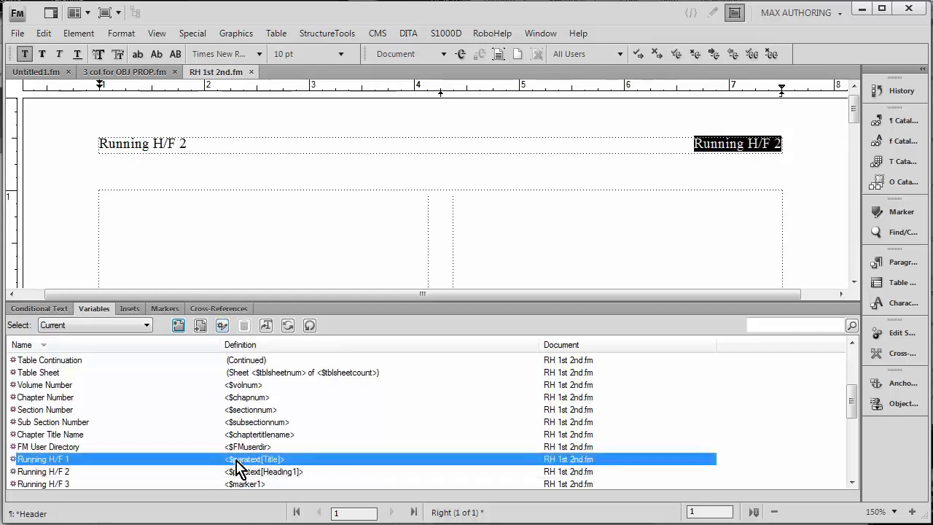
pyautogui.doubleClick(235, 461)
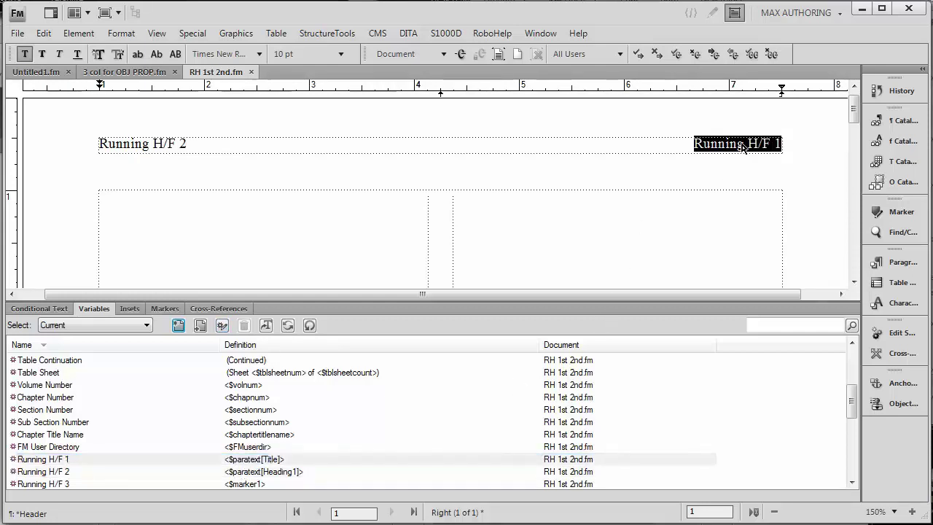
# Step: Set the definition of the Running H/F 1 system variable to <$paratext[+,Heading1]>
pyautogui.click(222, 325)
pyautogui.click(698, 240)
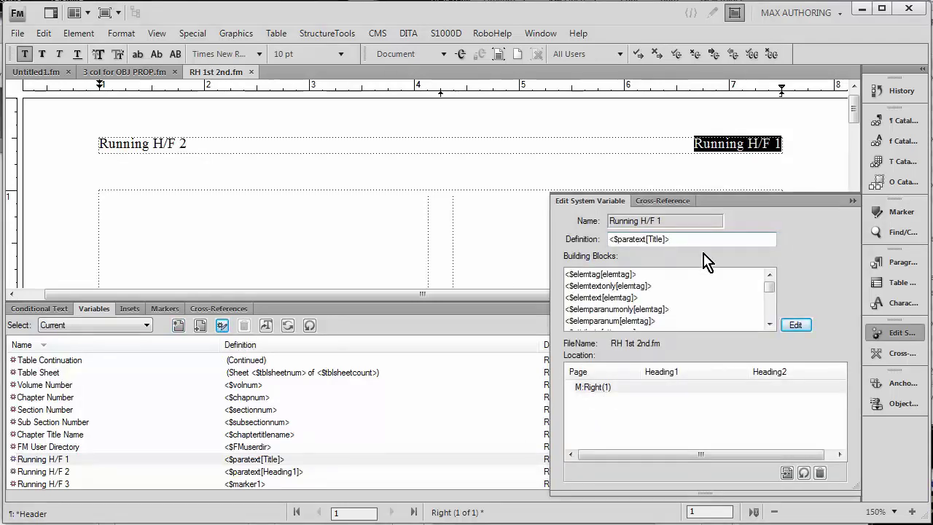
pyautogui.moveTo(700, 239); pyautogui.dragTo(586, 248)
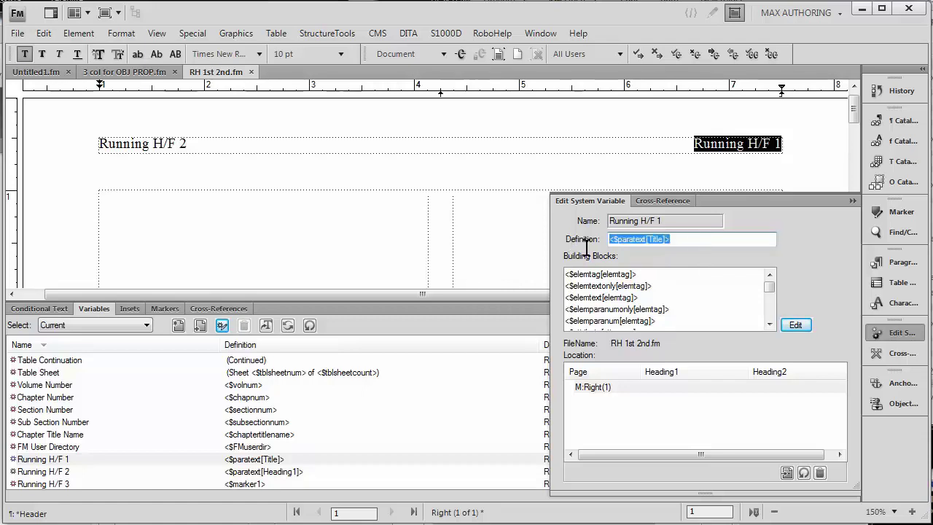
pyautogui.hotkey('ctrl', 'v')
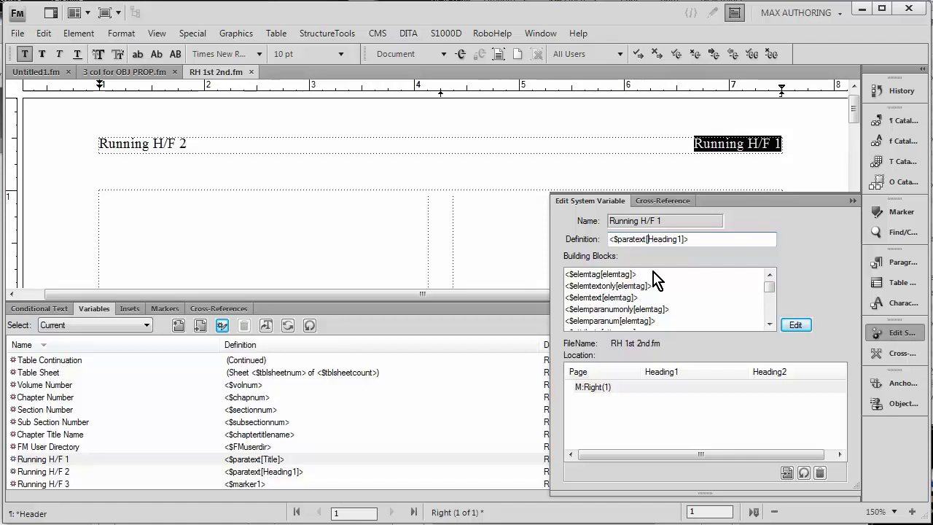
pyautogui.write('+,')
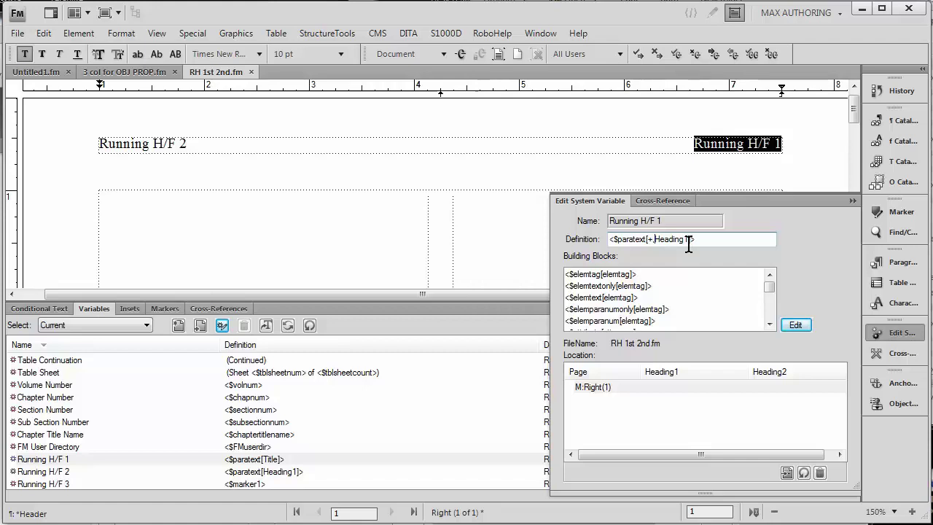
pyautogui.click(794, 328)
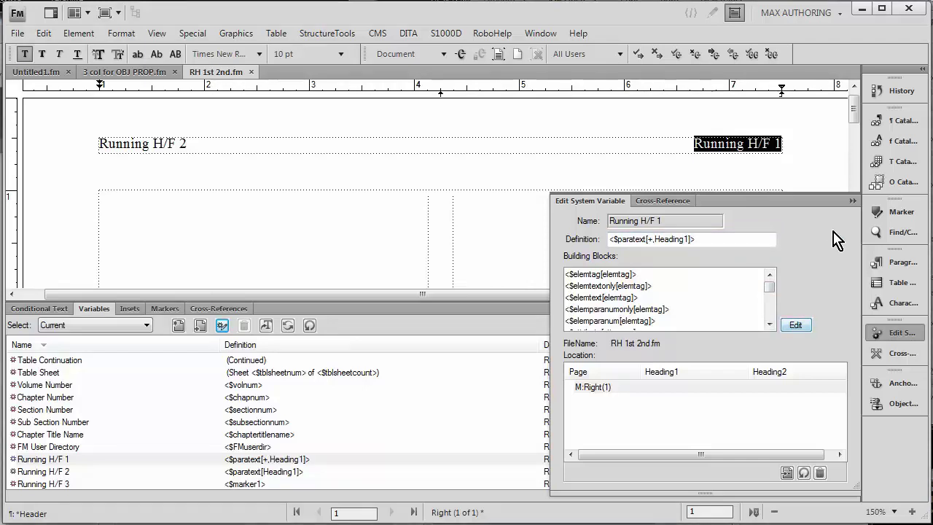
pyautogui.click(852, 202)
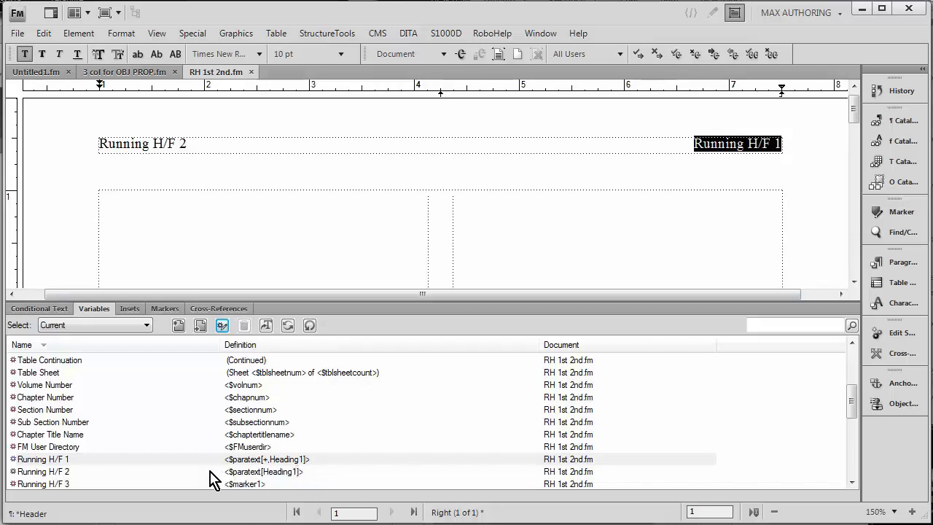
pyautogui.click(280, 170)
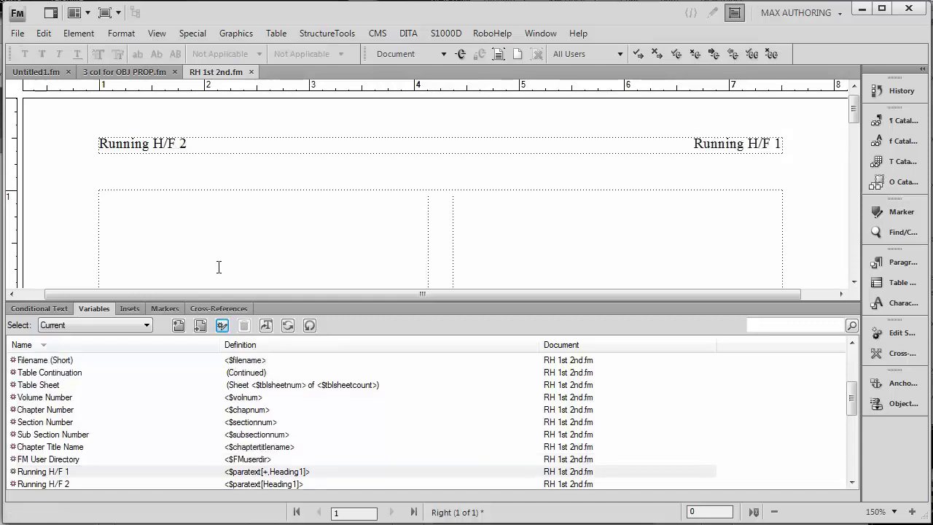
# Step: Collapse the variables list and return from the master page to the body pages
pyautogui.doubleClick(94, 309)
pyautogui.click(157, 34)
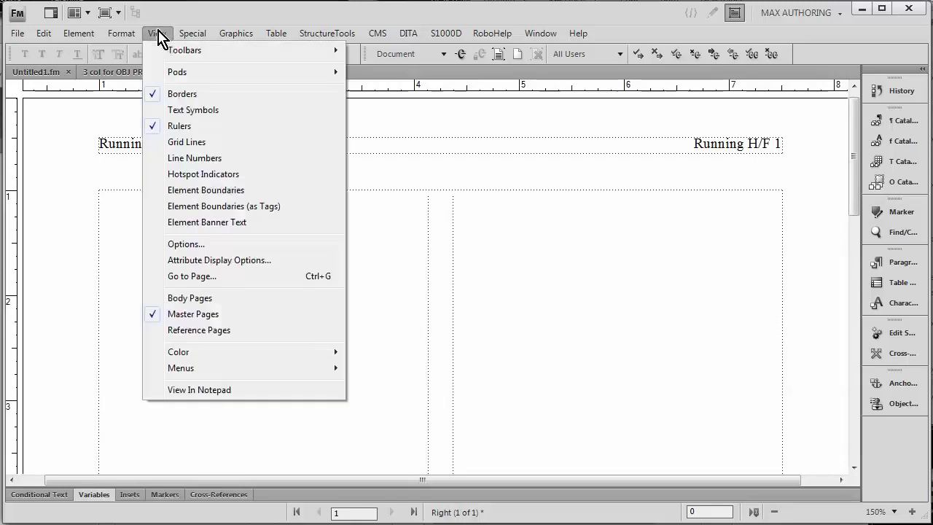
pyautogui.click(177, 298)
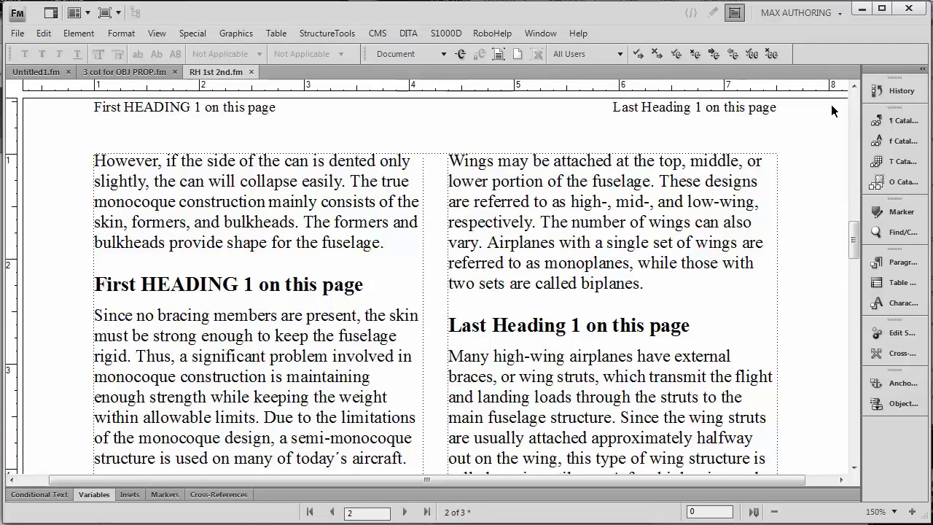
pyautogui.click(853, 86)
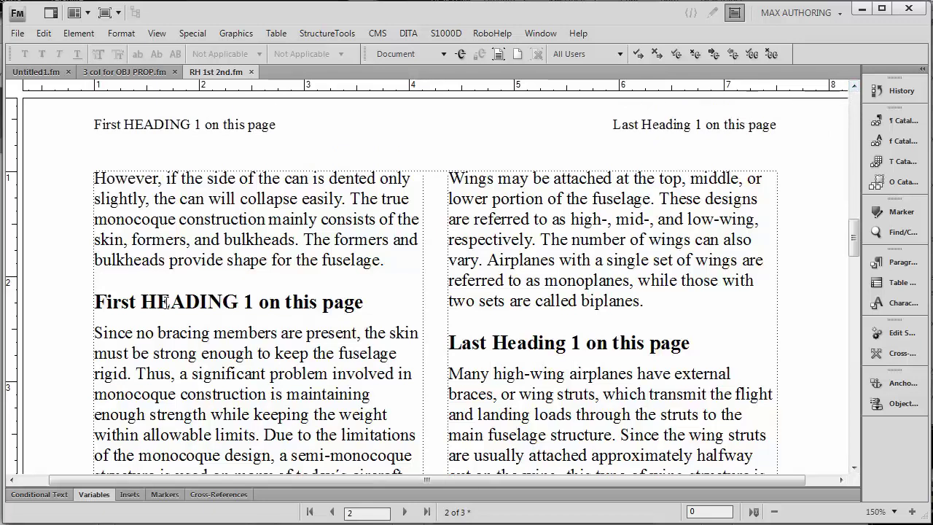
# Step: Compare the first and last Heading1 on page 2 with the two running headers above the columns
pyautogui.moveTo(76, 290); pyautogui.dragTo(275, 335)
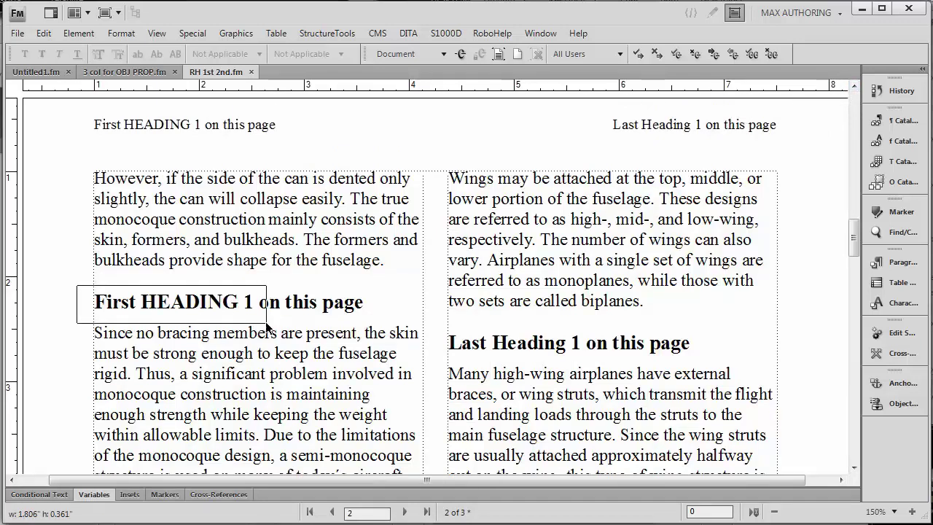
pyautogui.moveTo(77, 114); pyautogui.dragTo(210, 147)
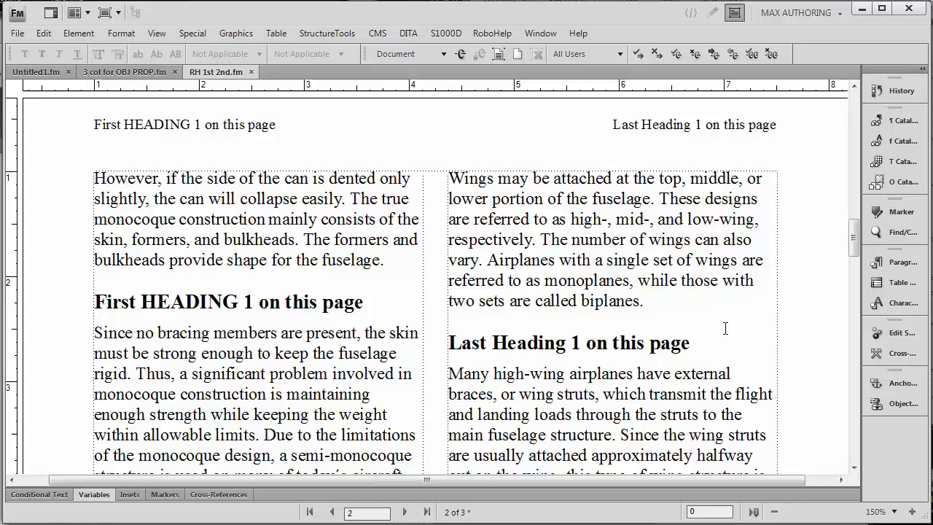
pyautogui.moveTo(796, 324); pyautogui.dragTo(433, 369)
pyautogui.moveTo(804, 146); pyautogui.dragTo(576, 105)
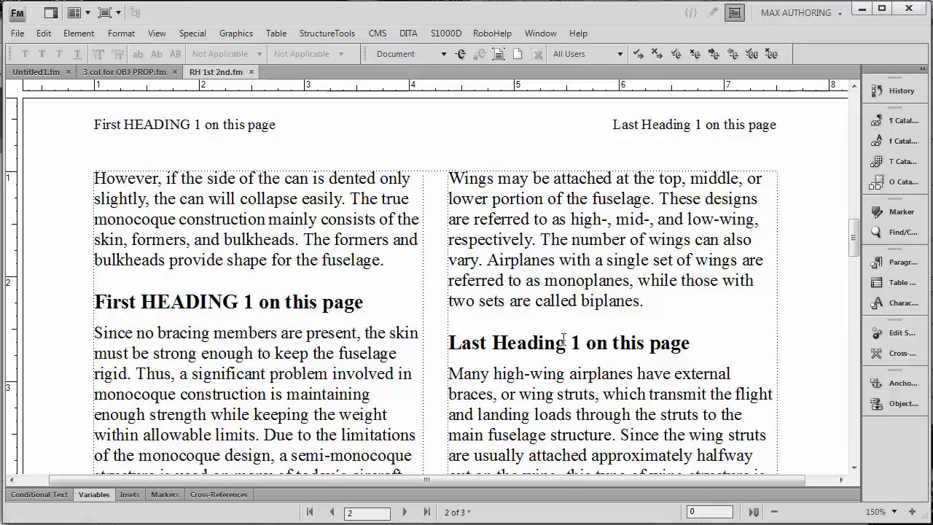
# Step: Change the words "Last Heading" to uppercase in the last Heading1 on page 2
pyautogui.moveTo(563, 340); pyautogui.dragTo(448, 344)
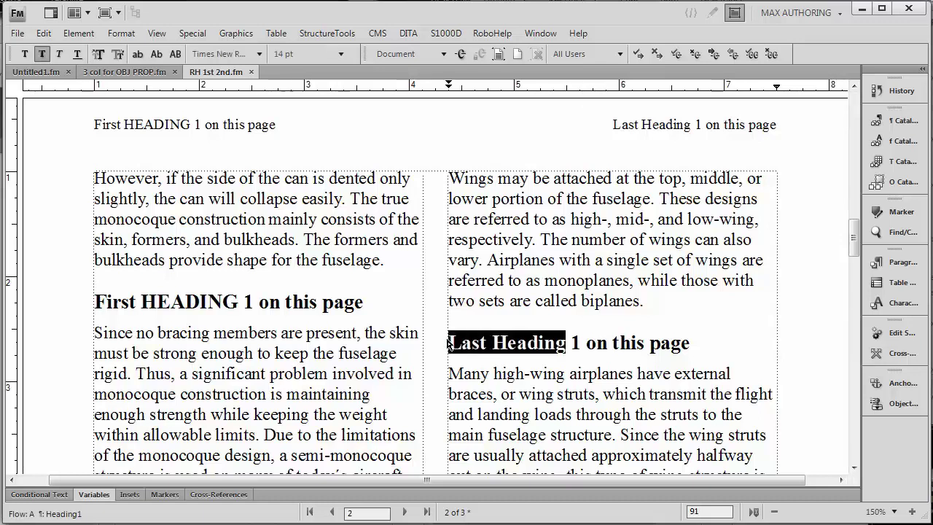
pyautogui.press('Escape')
pyautogui.press('e')
pyautogui.press('c')
pyautogui.press('u')
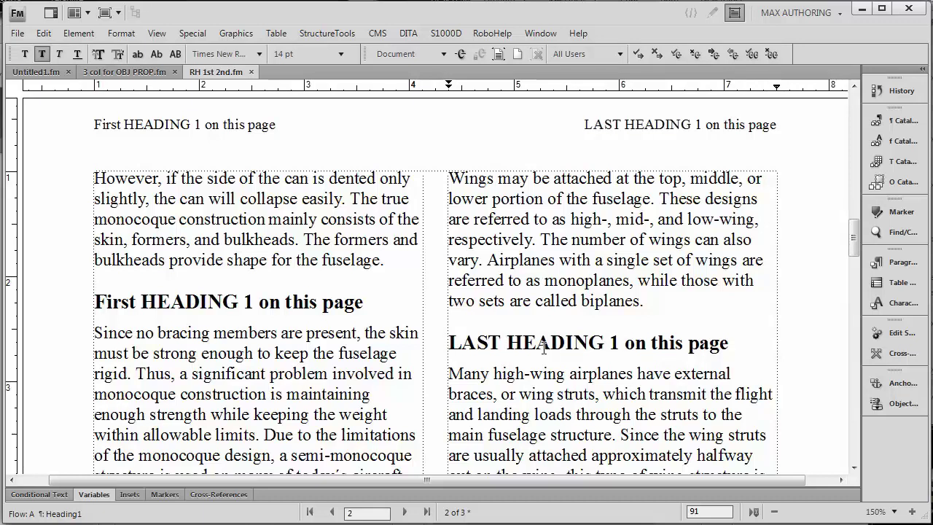
# Step: Check both running headers on page 2 against their source headings after the capitalization edit
pyautogui.moveTo(560, 115); pyautogui.dragTo(704, 147)
pyautogui.moveTo(69, 115); pyautogui.dragTo(211, 147)
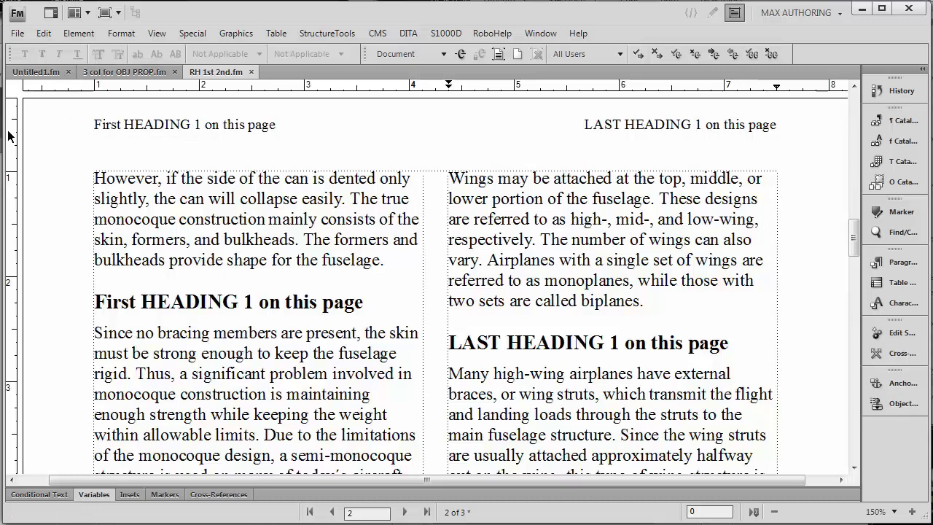
pyautogui.moveTo(70, 109); pyautogui.dragTo(150, 335)
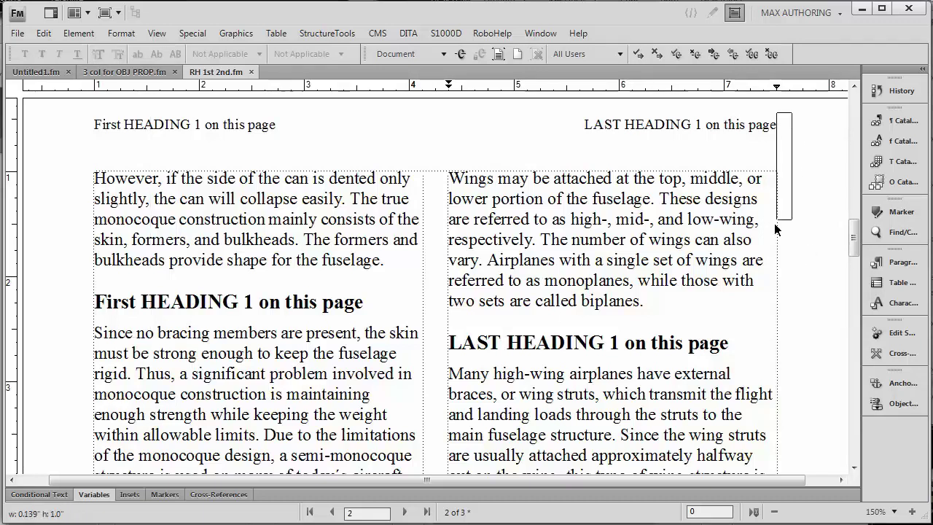
pyautogui.moveTo(775, 229); pyautogui.dragTo(646, 359)
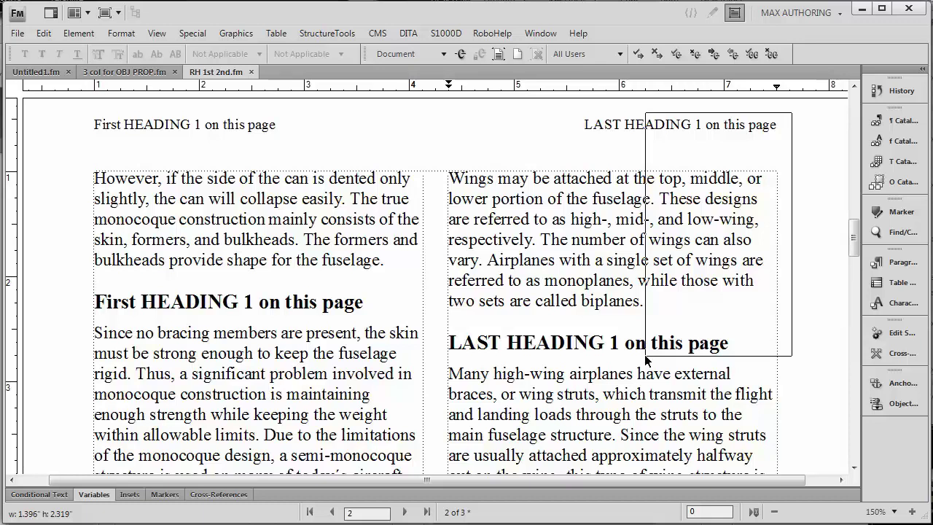
pyautogui.moveTo(645, 359); pyautogui.dragTo(646, 356)
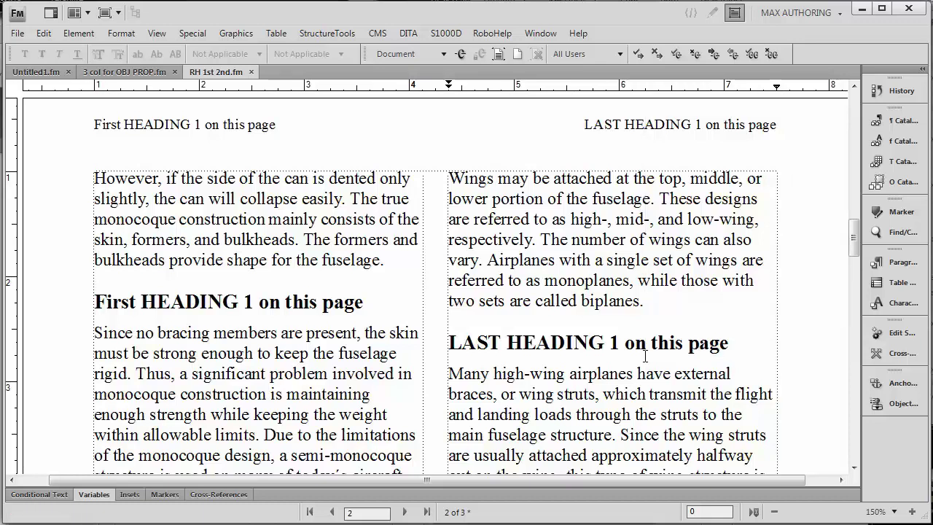